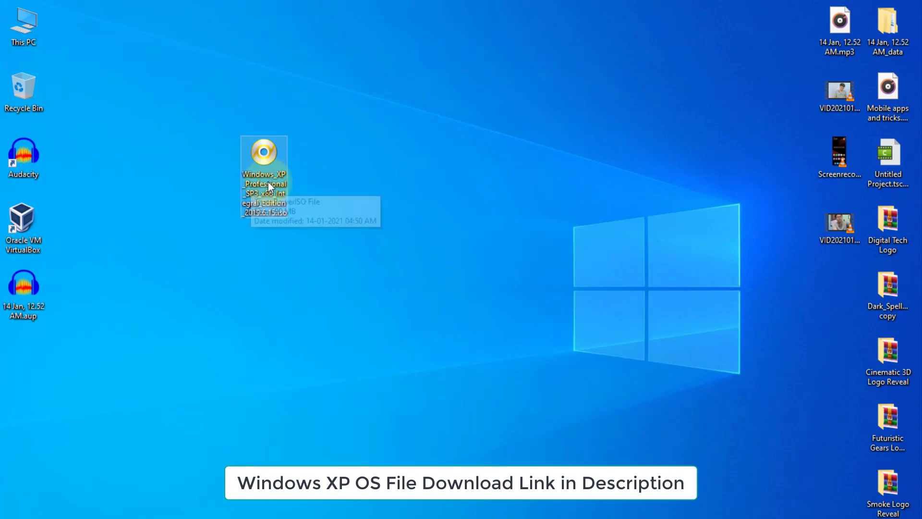
- Move the Windows XP ISO file closer to the middle of the desktop
{"action": "left_click_drag", "start_coordinate": [265, 195], "coordinate": [380, 186]}
{"action": "left_click_drag", "start_coordinate": [301, 126], "coordinate": [378, 224]}
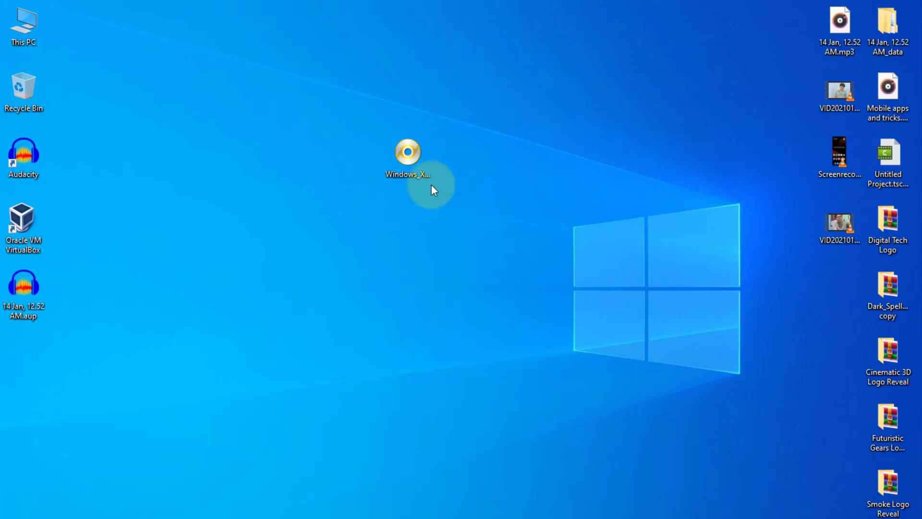
- Switch to Chrome, search for "virtualbox download" and download the Windows hosts package from the official VirtualBox downloads page
{"action": "left_click", "coordinate": [358, 518]}
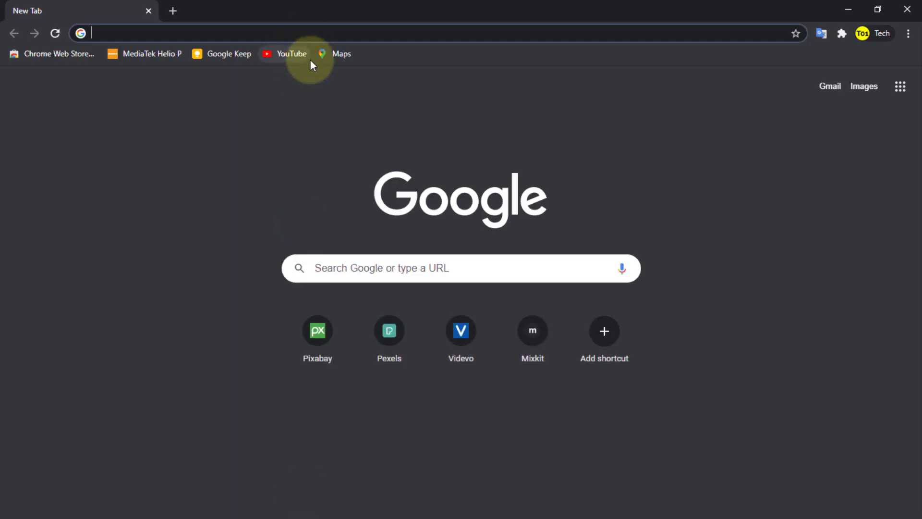
{"action": "type", "text": "virtualbox download"}
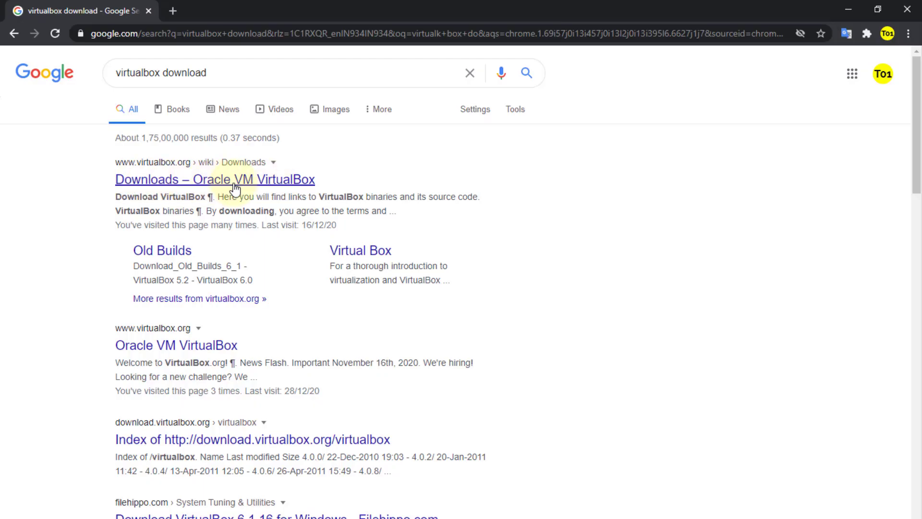
{"action": "left_click", "coordinate": [237, 187]}
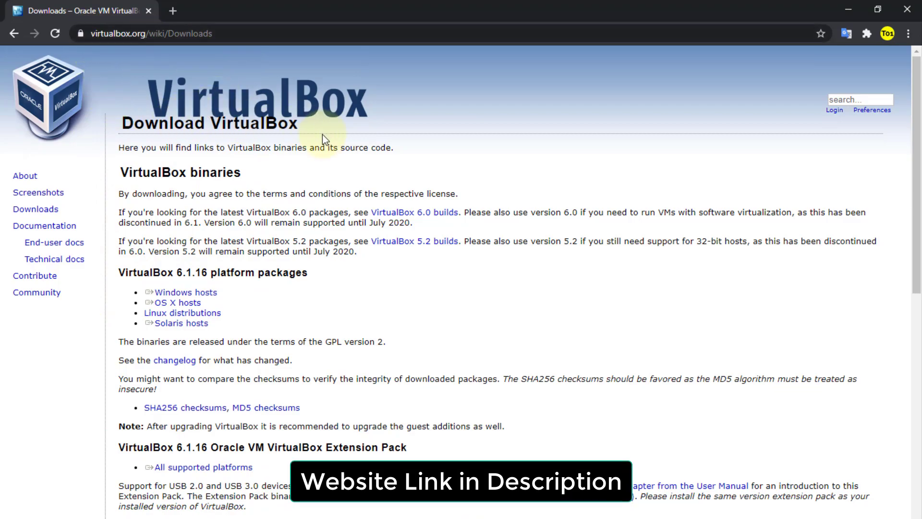
{"action": "left_click", "coordinate": [206, 293]}
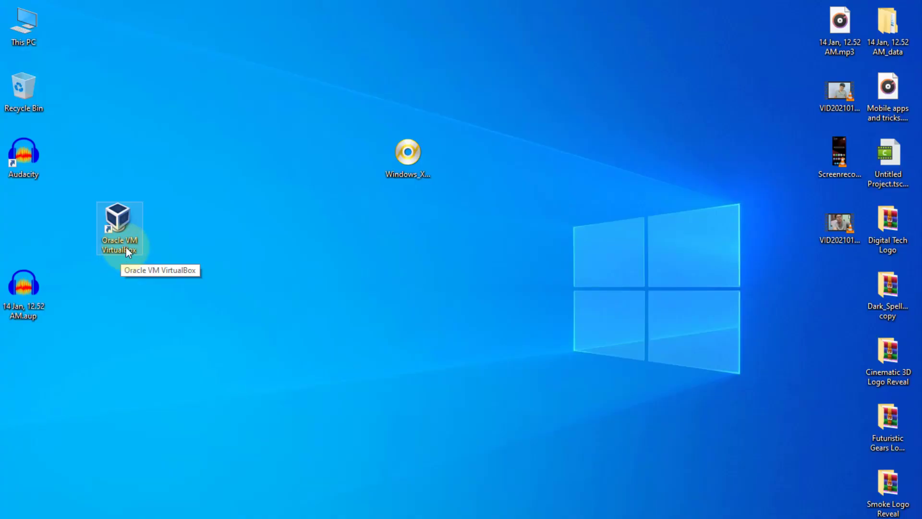
- Launch Oracle VM VirtualBox and begin creating a new virtual machine named "windows xp"
{"action": "double_click", "coordinate": [116, 226]}
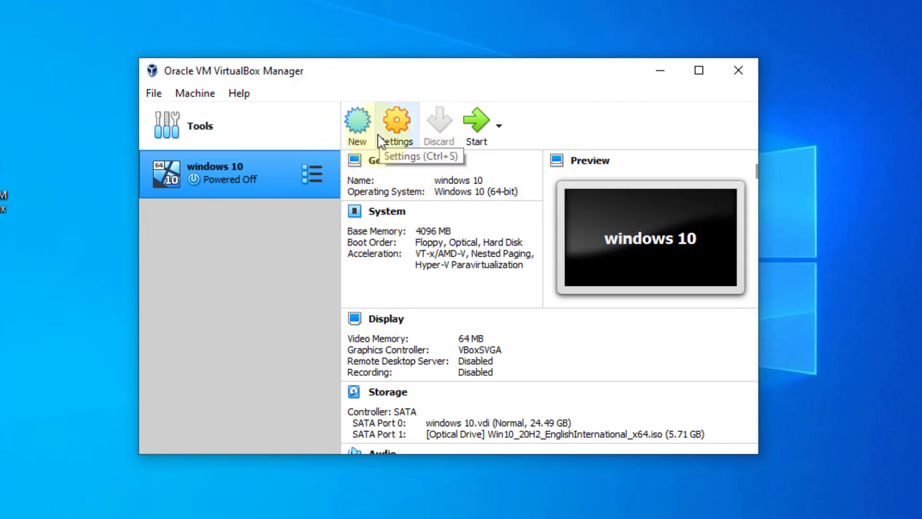
{"action": "left_click", "coordinate": [357, 133]}
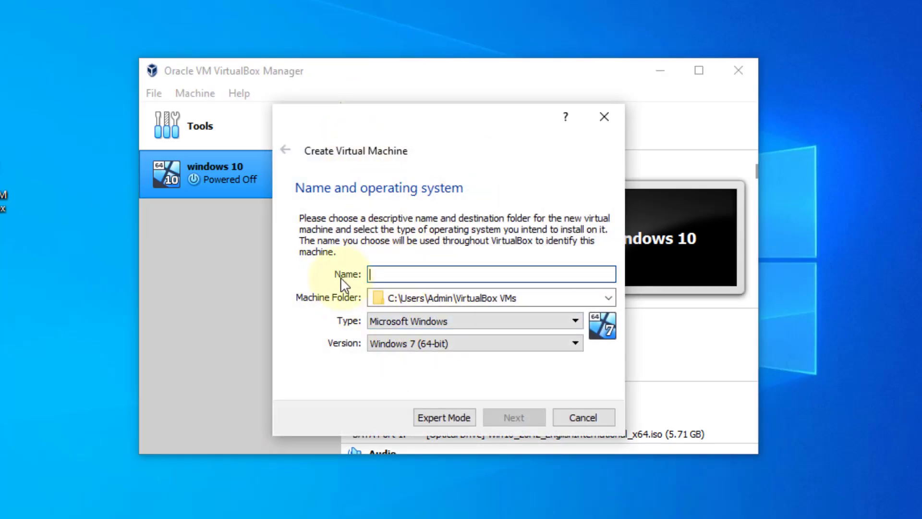
{"action": "type", "text": "windo"}
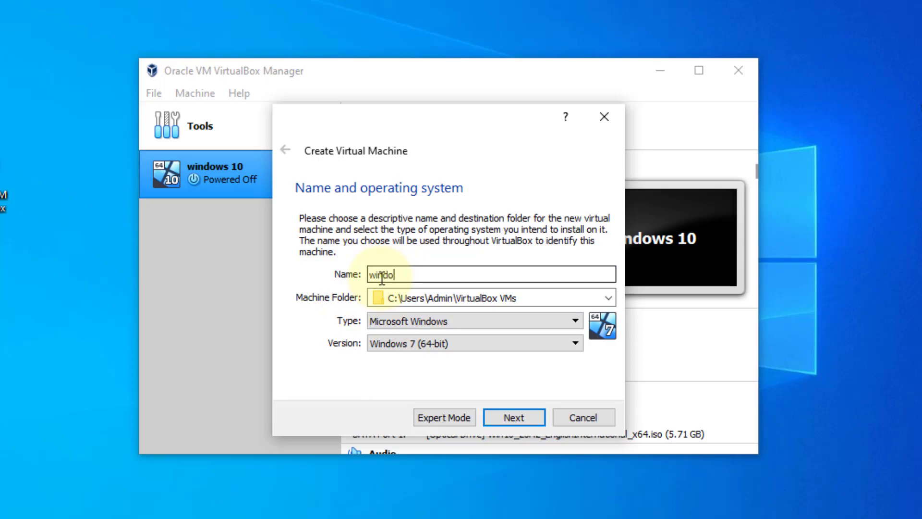
{"action": "type", "text": "ws xp"}
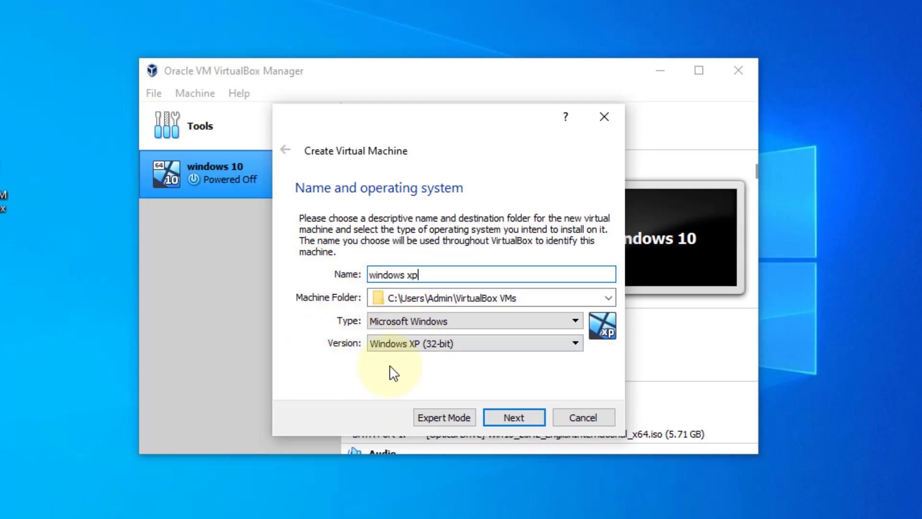
{"action": "left_click", "coordinate": [502, 415]}
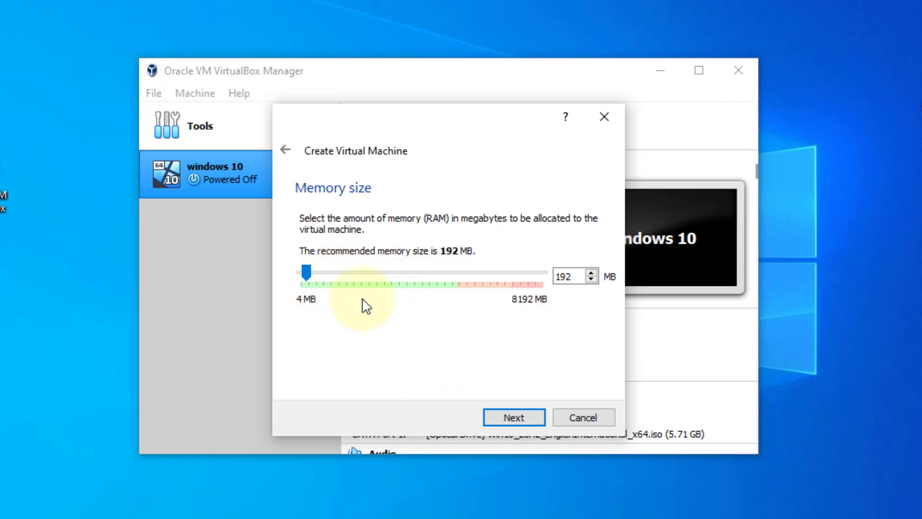
- Allocate 2452 MB of memory and choose a new dynamically allocated VDI virtual hard disk for the machine
{"action": "left_click", "coordinate": [368, 274]}
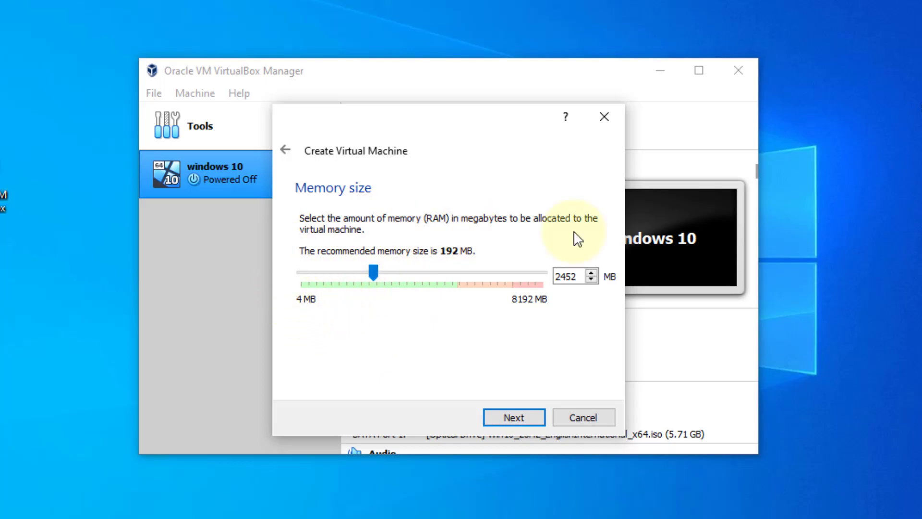
{"action": "left_click", "coordinate": [516, 417]}
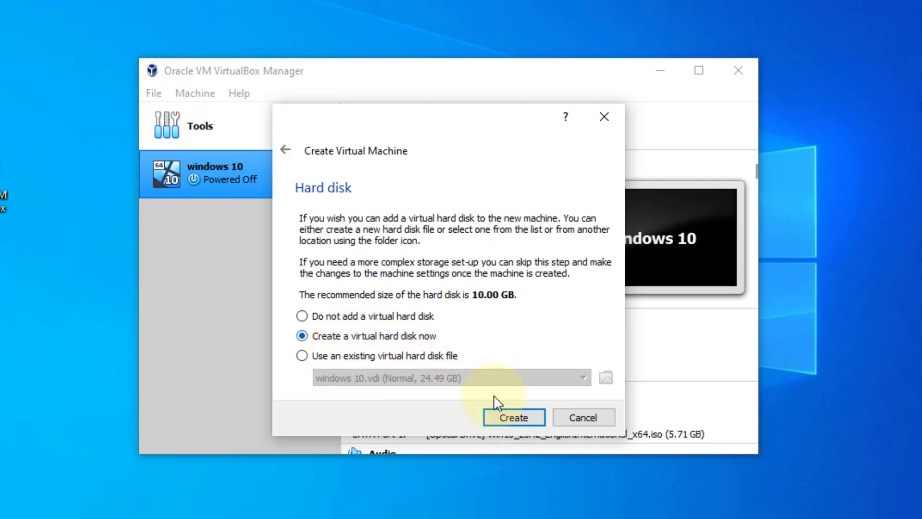
{"action": "left_click", "coordinate": [512, 425]}
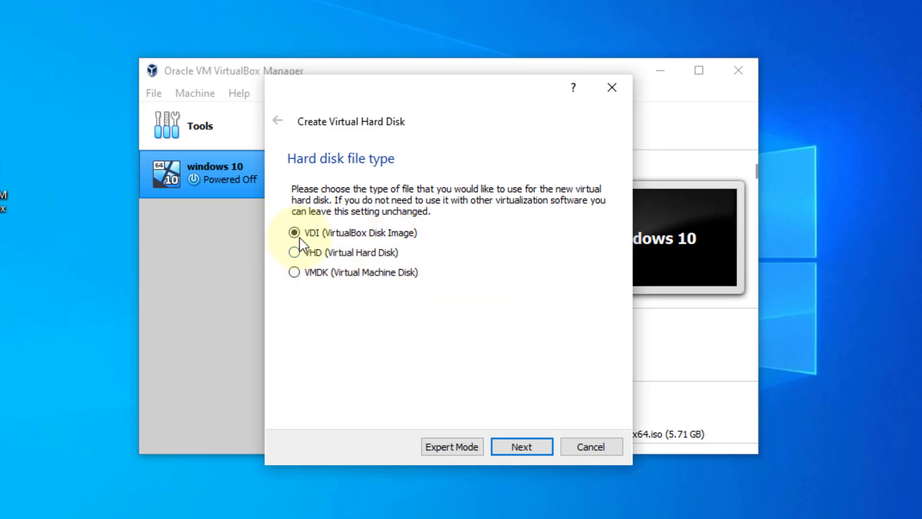
{"action": "left_click", "coordinate": [524, 446]}
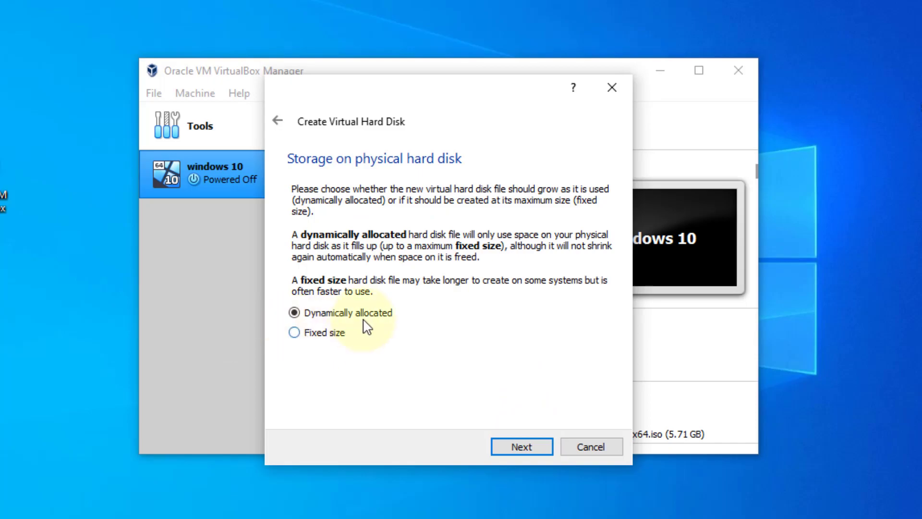
{"action": "left_click", "coordinate": [513, 446]}
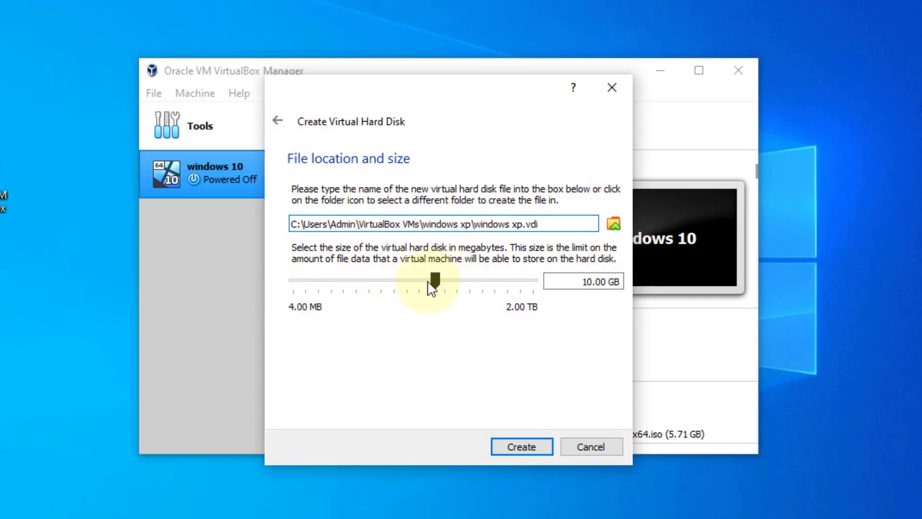
- Set the virtual hard disk size to 9.35 GB and create it as windows xp.vdi on the F: drive
{"action": "left_click_drag", "start_coordinate": [435, 280], "coordinate": [433, 280]}
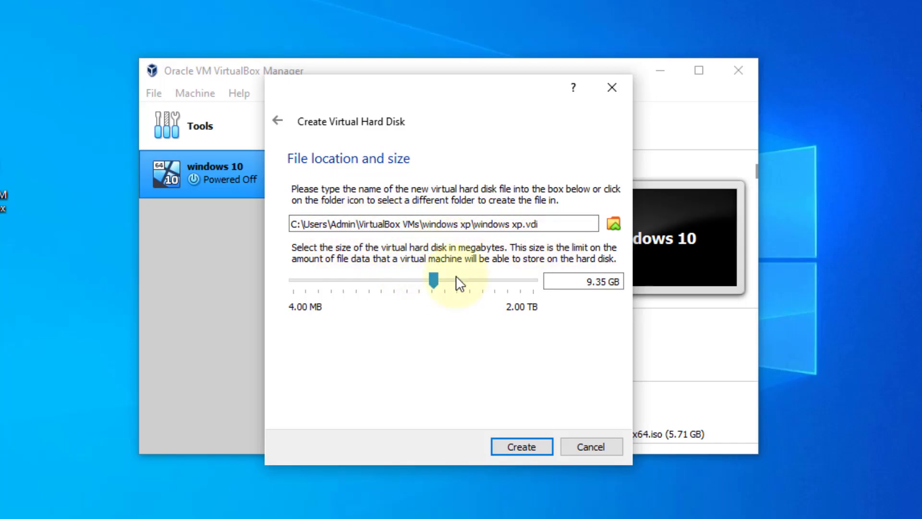
{"action": "left_click", "coordinate": [523, 223]}
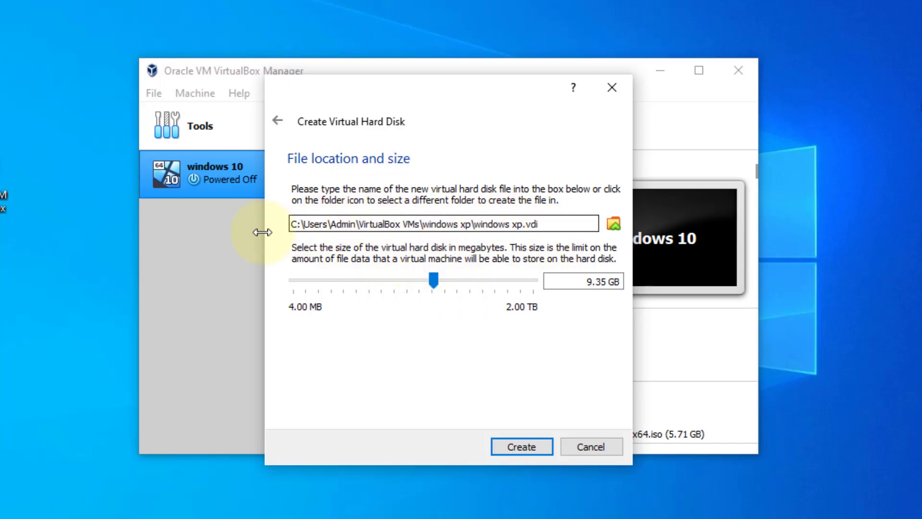
{"action": "key", "text": "super+e"}
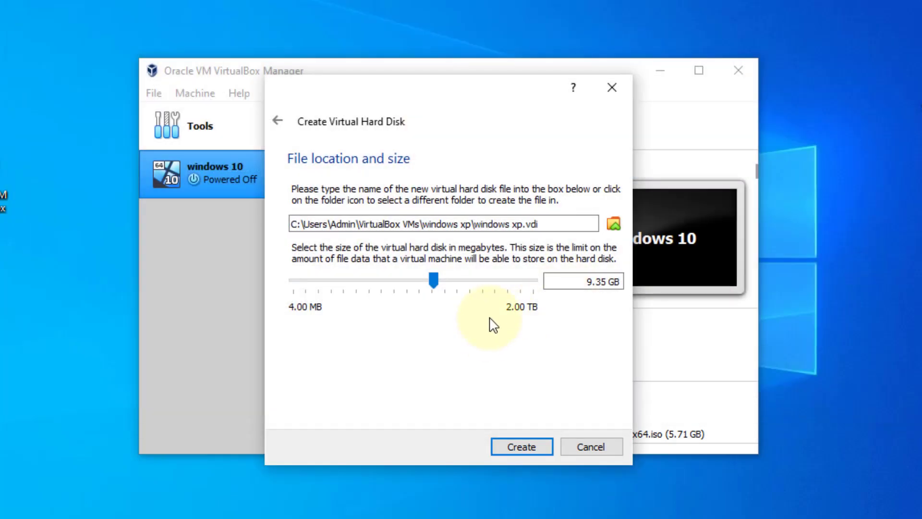
{"action": "left_click", "coordinate": [613, 224]}
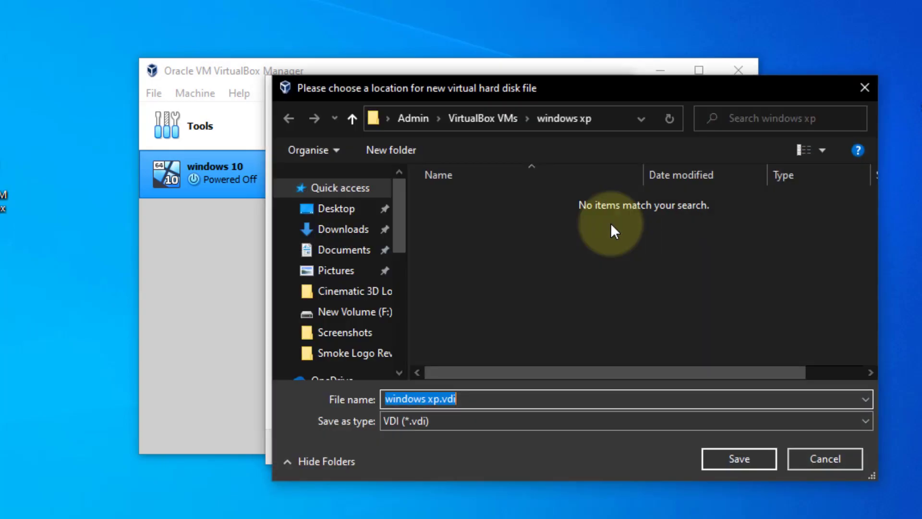
{"action": "scroll", "coordinate": [369, 269], "scroll_direction": "down", "scroll_amount": 6}
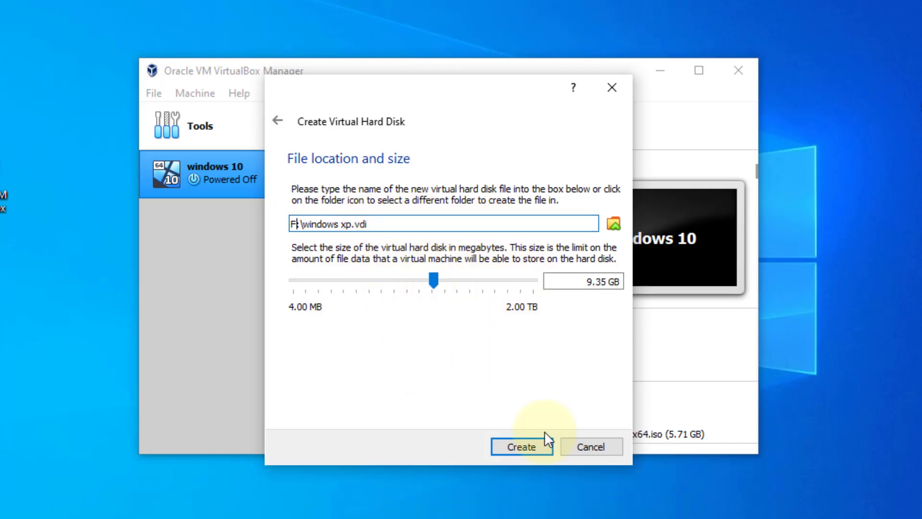
{"action": "left_click", "coordinate": [518, 447]}
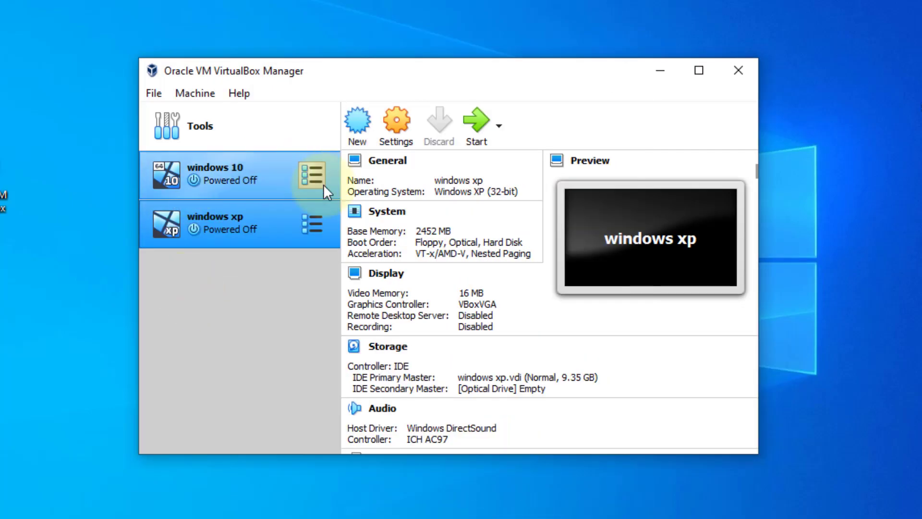
- Set the windows xp machine's video memory to 69 MB in its display settings
{"action": "left_click", "coordinate": [396, 122]}
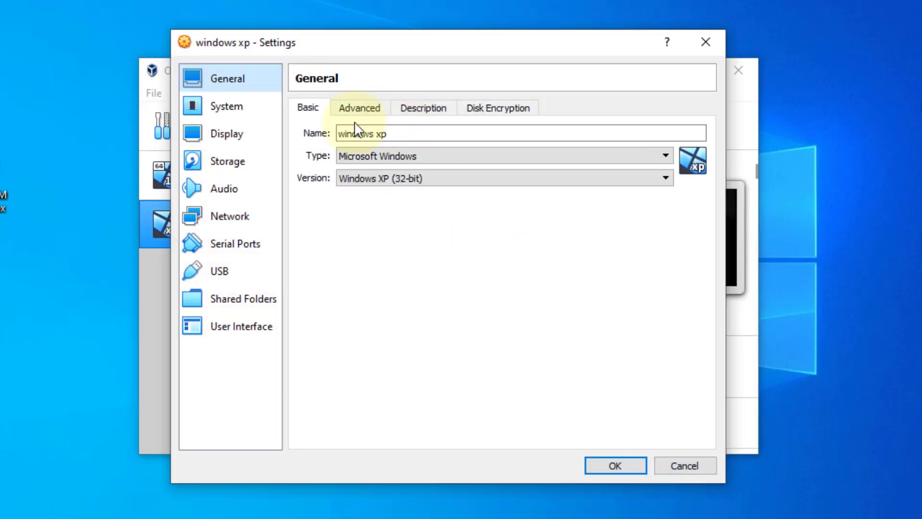
{"action": "left_click", "coordinate": [240, 144]}
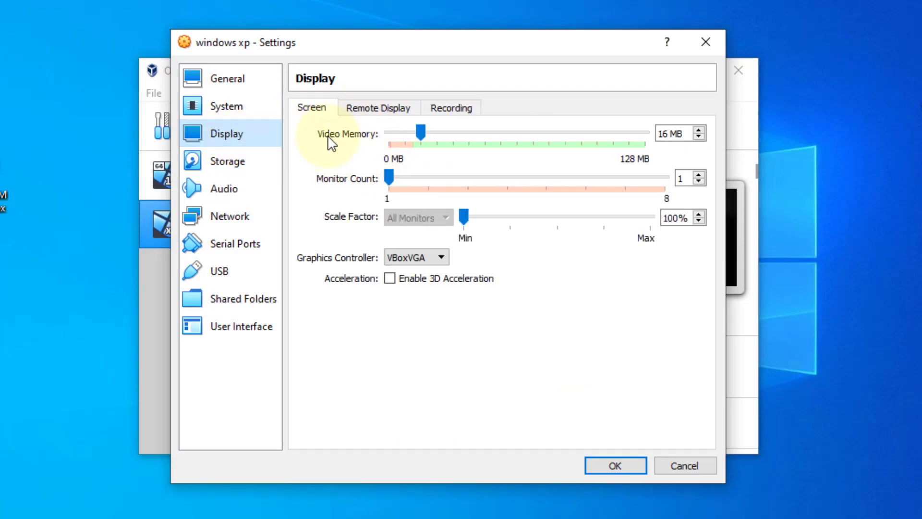
{"action": "left_click_drag", "start_coordinate": [421, 133], "coordinate": [529, 133]}
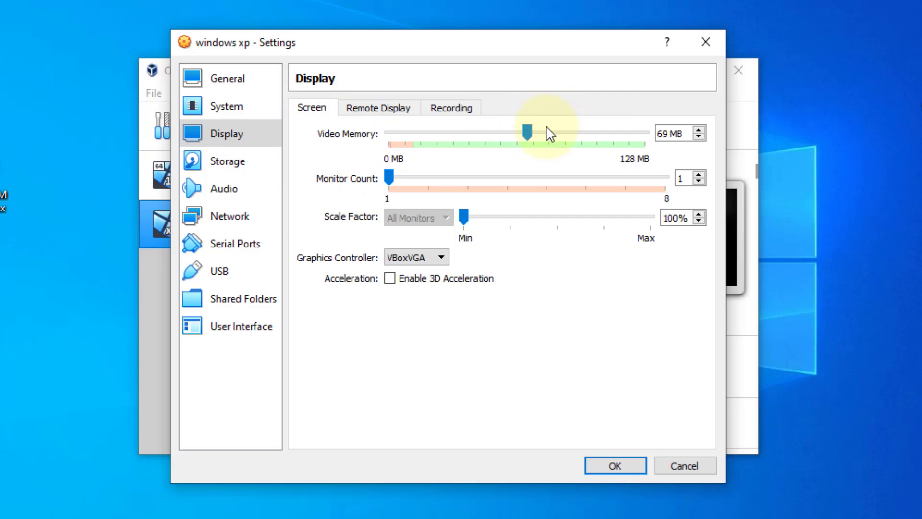
- Attach Windows_XP_Professional_SP3_x86_Integral_Edition_2019.6.15.iso from the Desktop to the empty optical drive and save the machine's settings
{"action": "left_click", "coordinate": [259, 173]}
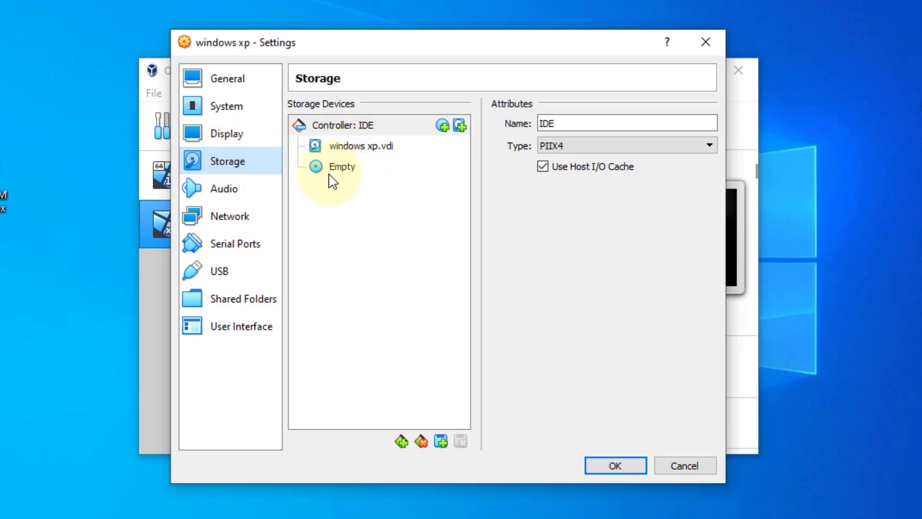
{"action": "left_click", "coordinate": [344, 173]}
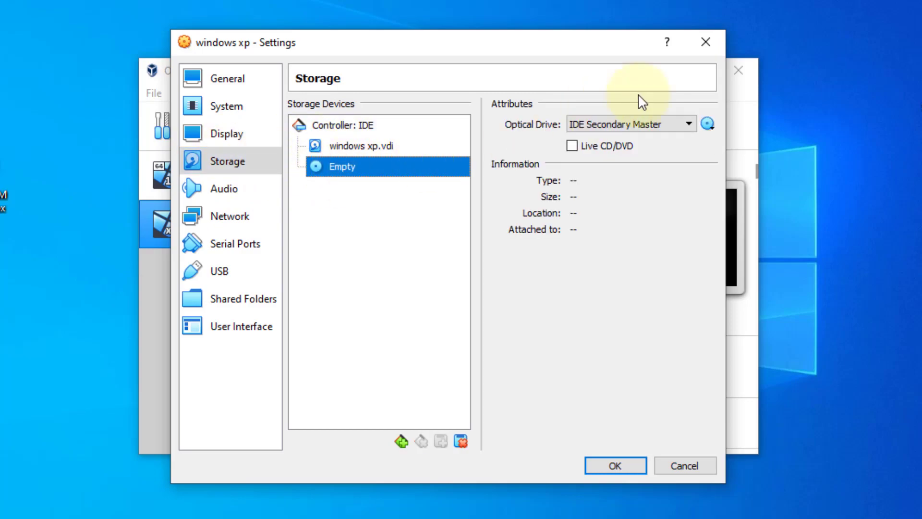
{"action": "left_click", "coordinate": [709, 124]}
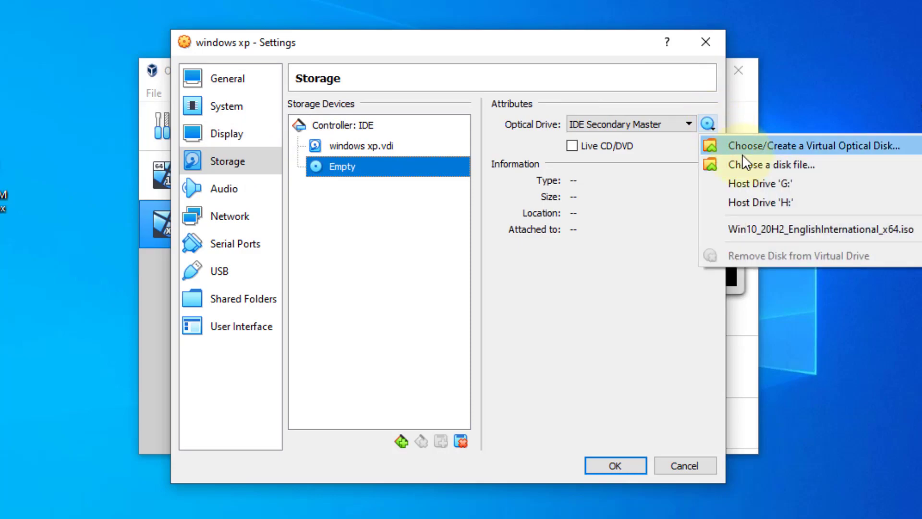
{"action": "left_click", "coordinate": [753, 168]}
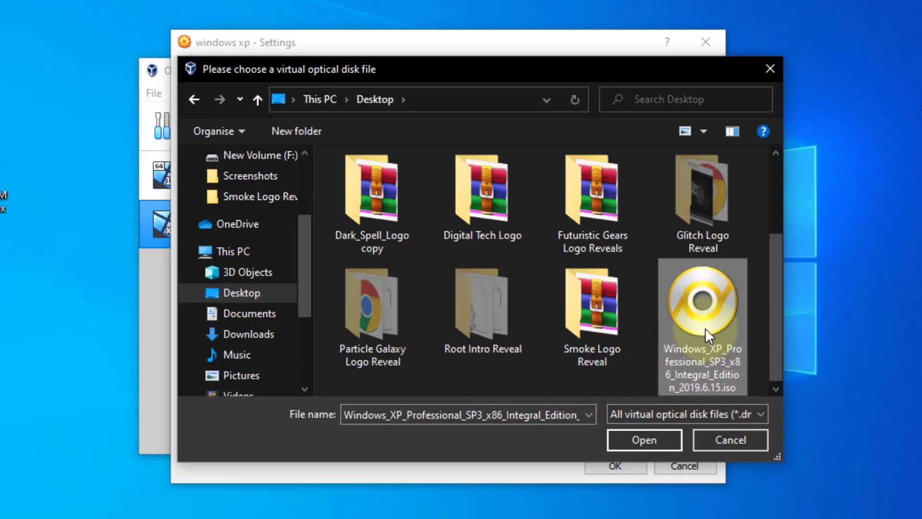
{"action": "left_click", "coordinate": [652, 442]}
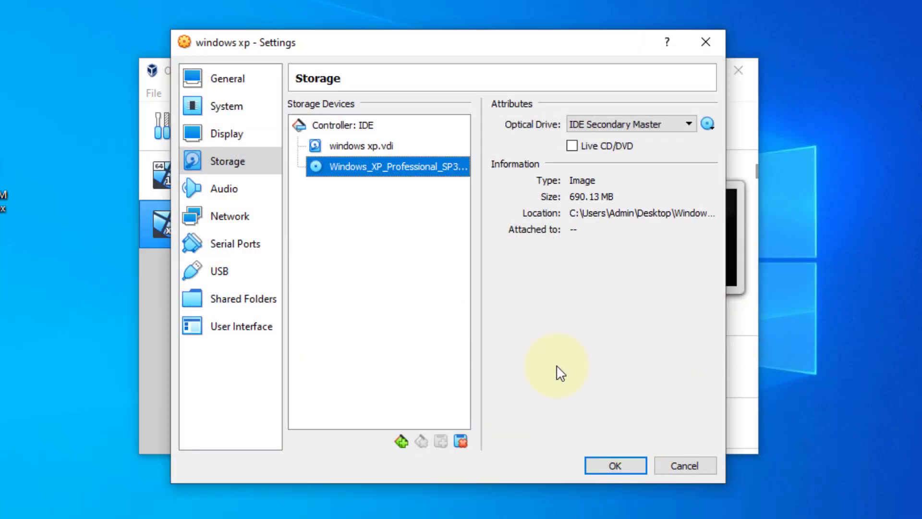
{"action": "left_click", "coordinate": [631, 465]}
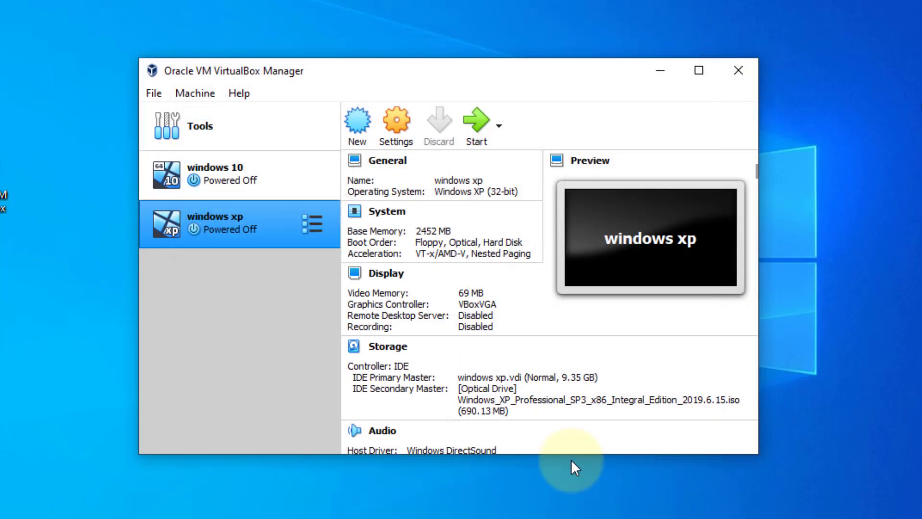
- Start the windows xp machine with the Windows XP Professional SP3 ISO as start-up disk and allow mouse capture
{"action": "left_click", "coordinate": [485, 133]}
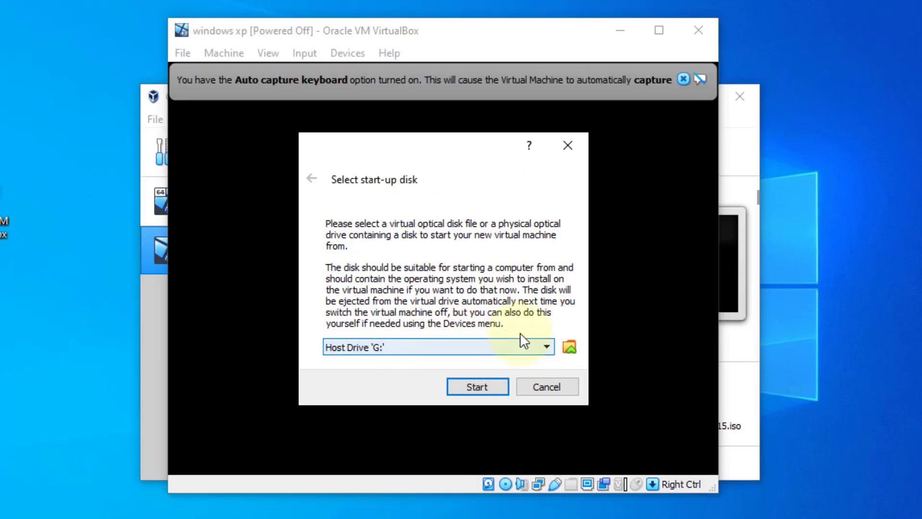
{"action": "left_click", "coordinate": [547, 346]}
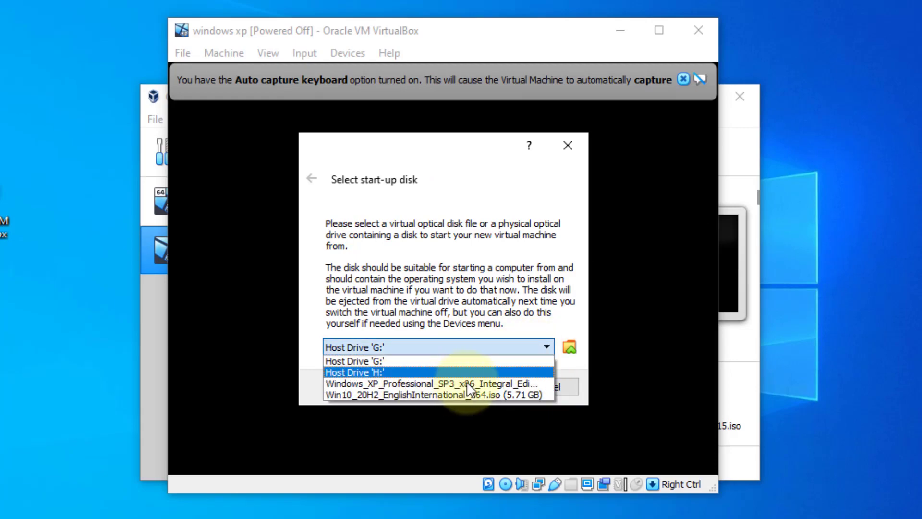
{"action": "left_click", "coordinate": [436, 382]}
{"action": "left_click", "coordinate": [493, 395]}
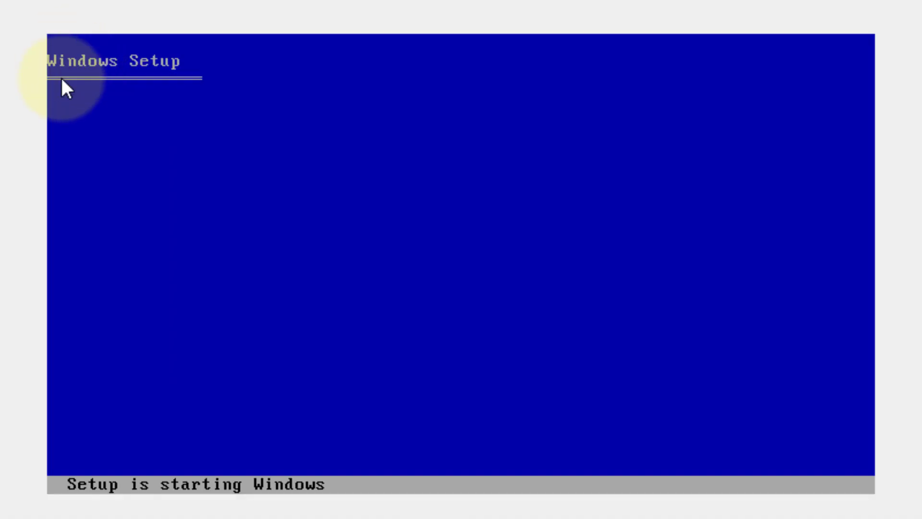
{"action": "left_click", "coordinate": [159, 90]}
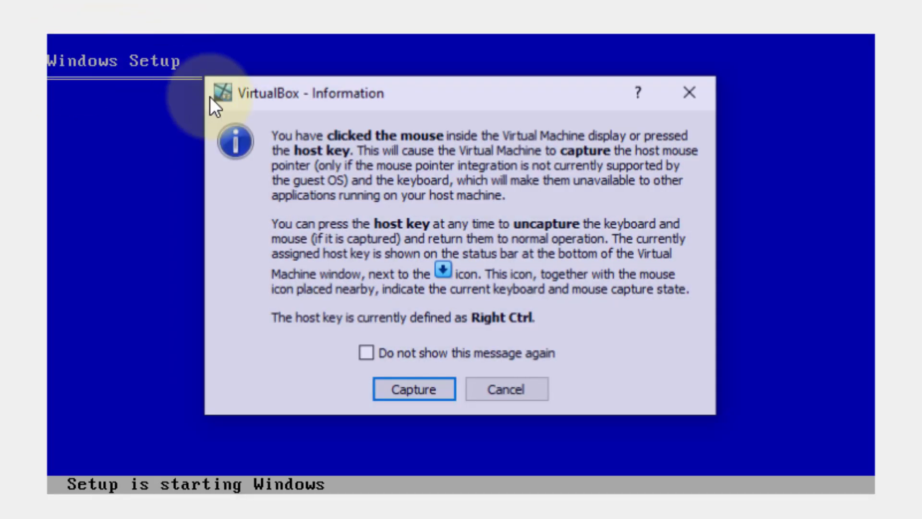
{"action": "left_click", "coordinate": [416, 391]}
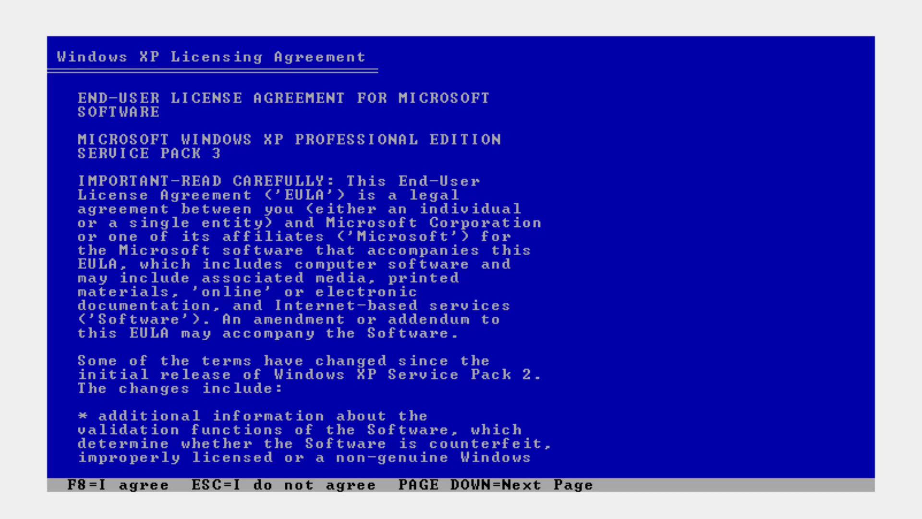
- Accept the Windows XP licensing agreement and install on the unpartitioned 9570 MB space, formatting it with the full NTFS option
{"action": "key", "text": "F8"}
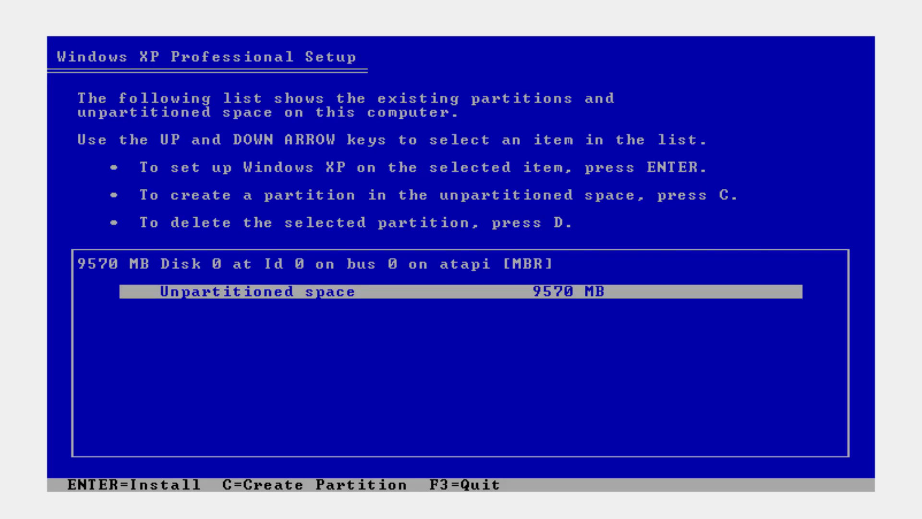
{"action": "key", "text": "Return"}
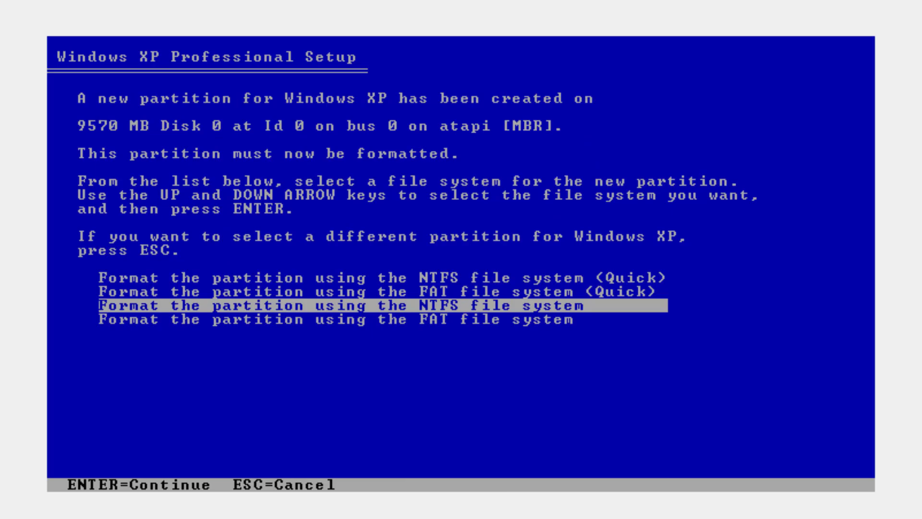
{"action": "key", "text": "Return"}
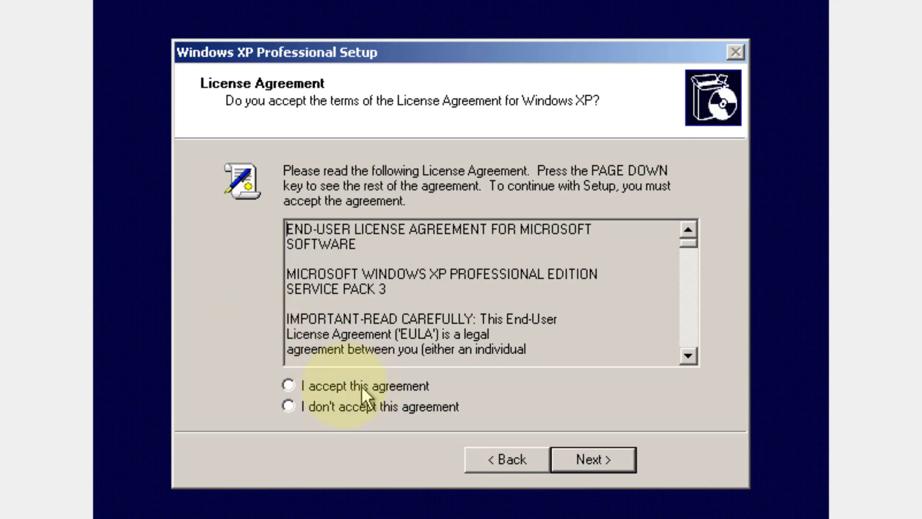
- Accept the license agreement in Windows XP Professional Setup and submit the default choices in the Integral Edition Options Selector
{"action": "left_click", "coordinate": [288, 385]}
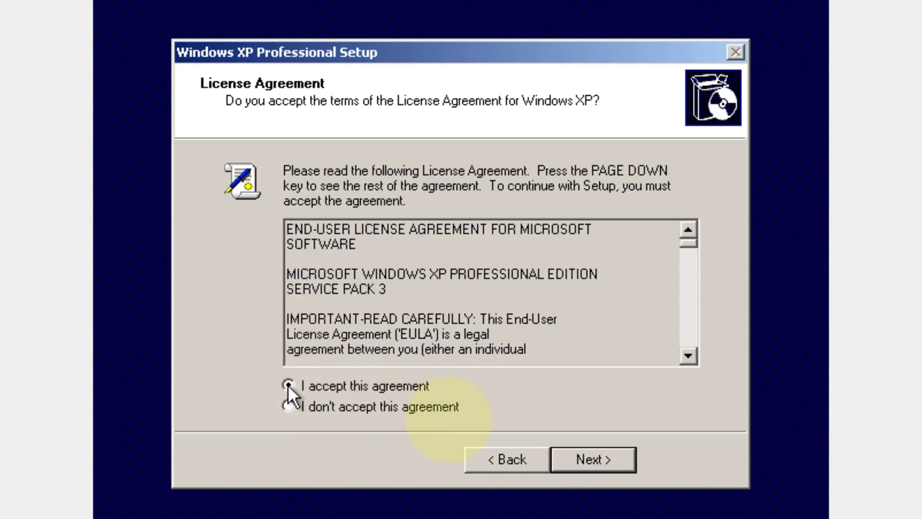
{"action": "left_click", "coordinate": [581, 457]}
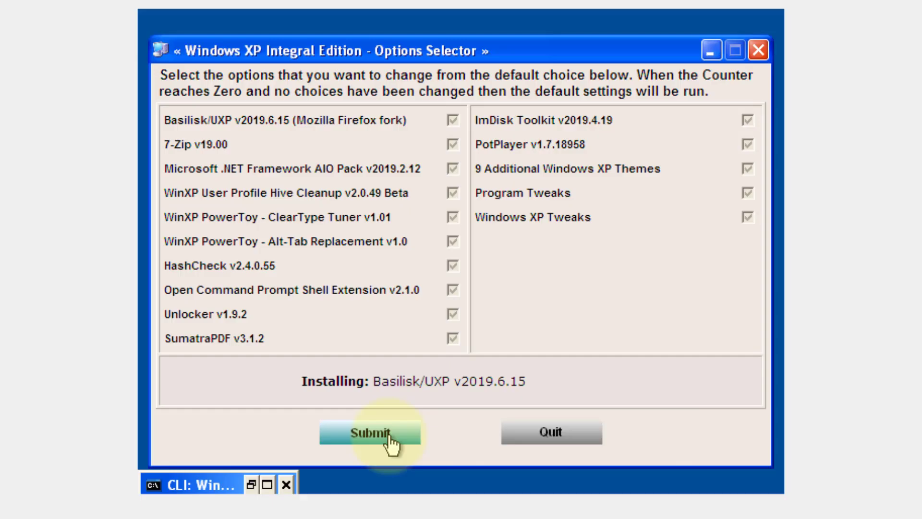
{"action": "left_click", "coordinate": [390, 437]}
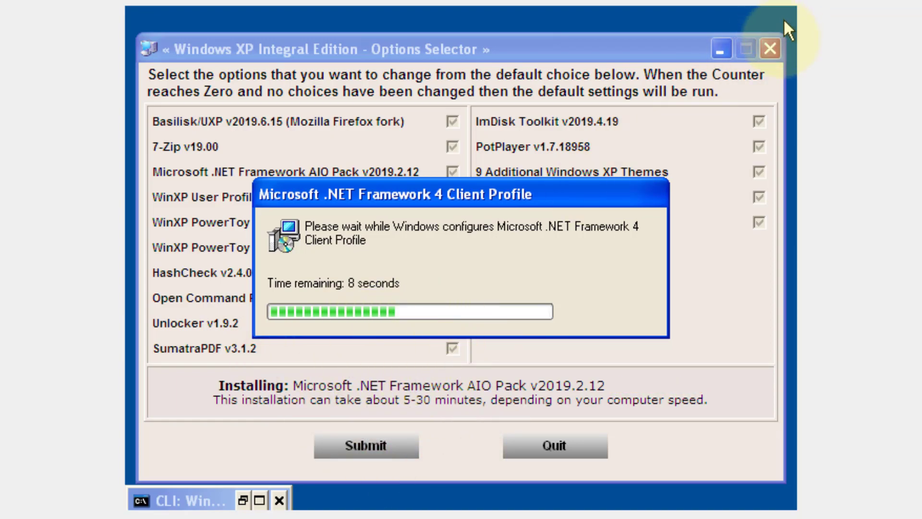
- Close the Options Selector and maximize the setup console window
{"action": "left_click", "coordinate": [771, 50]}
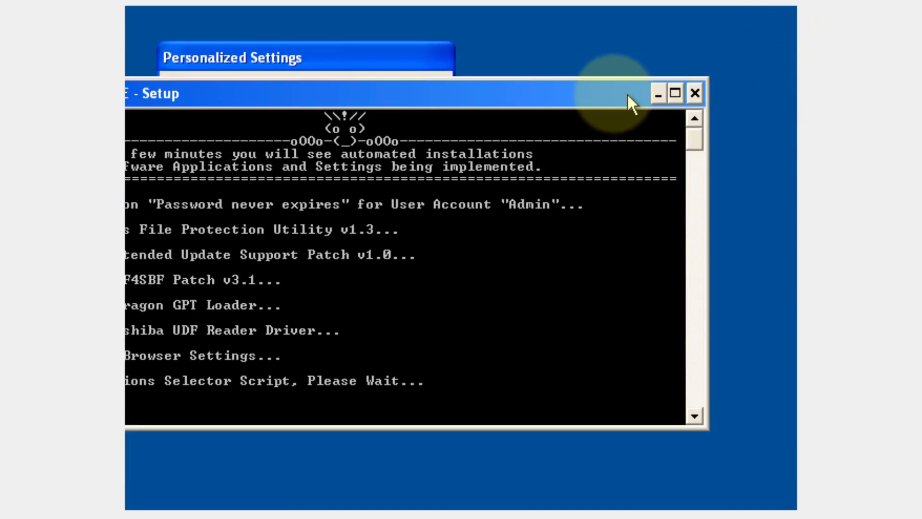
{"action": "left_click", "coordinate": [676, 93]}
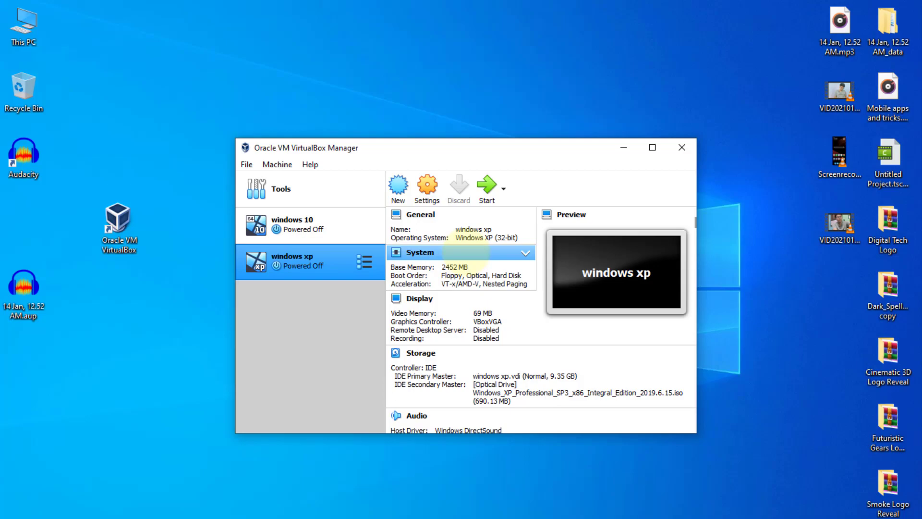
- Remove the windows xp machine from VirtualBox and delete all of its files
{"action": "left_click", "coordinate": [117, 222]}
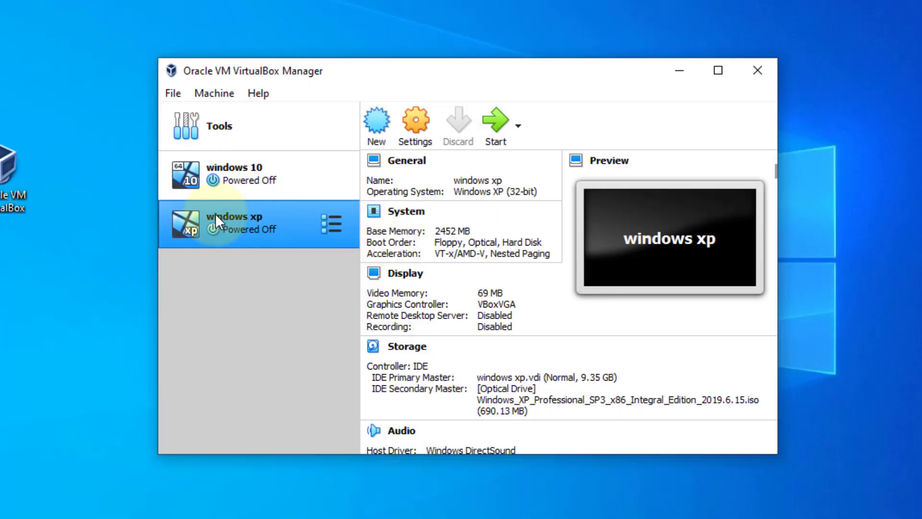
{"action": "right_click", "coordinate": [269, 224]}
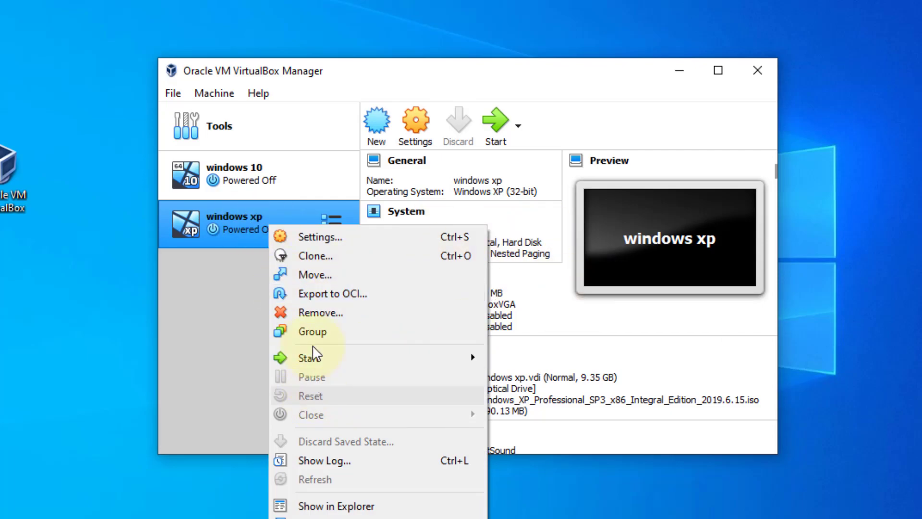
{"action": "left_click", "coordinate": [422, 317]}
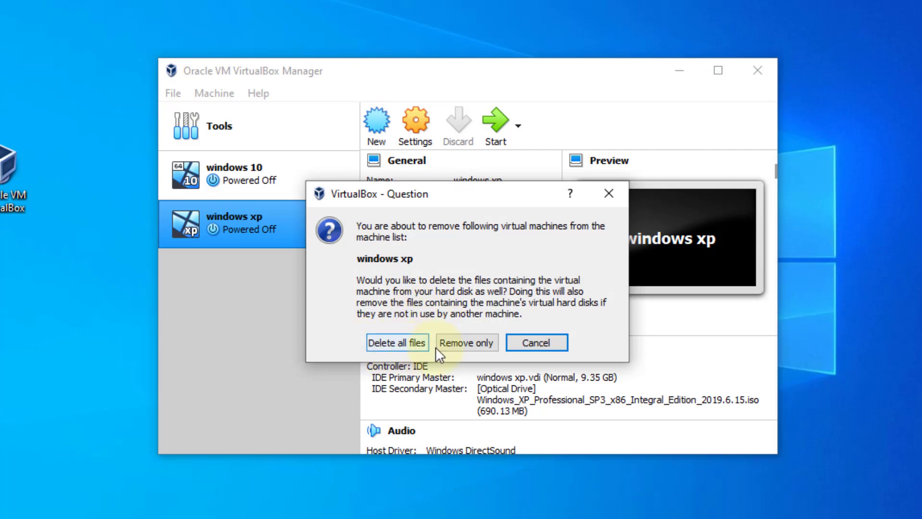
{"action": "left_click", "coordinate": [415, 352]}
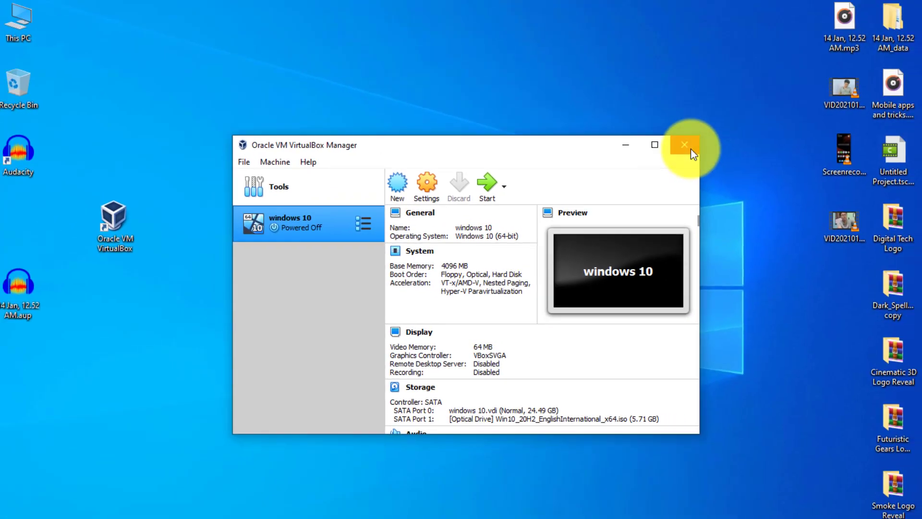
- Close VirtualBox Manager and move the Windows_XP_Professional_SP3_x86_Integral_Edition_2019.6.15.iso icon farther up and to the right on the desktop
{"action": "left_click", "coordinate": [757, 70]}
{"action": "right_click", "coordinate": [684, 29]}
{"action": "left_click", "coordinate": [674, 158]}
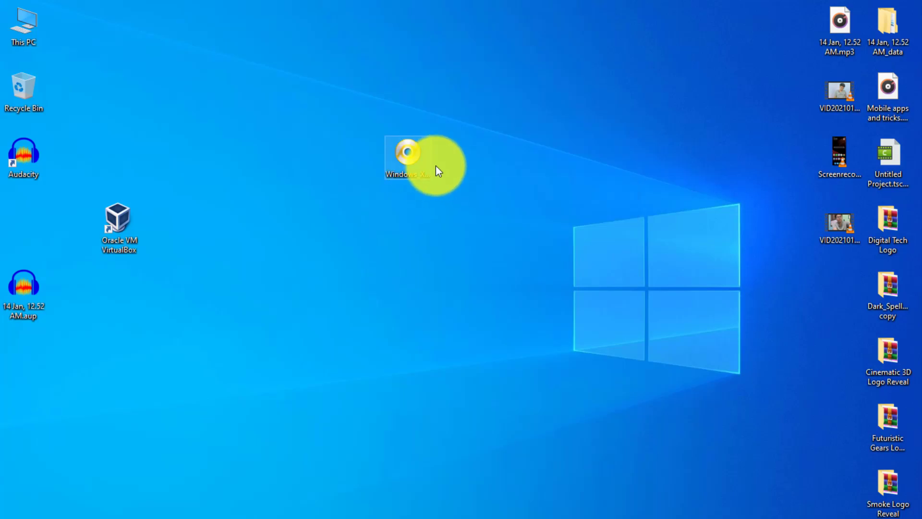
{"action": "left_click_drag", "start_coordinate": [342, 94], "coordinate": [505, 221]}
{"action": "left_click_drag", "start_coordinate": [407, 158], "coordinate": [503, 93]}
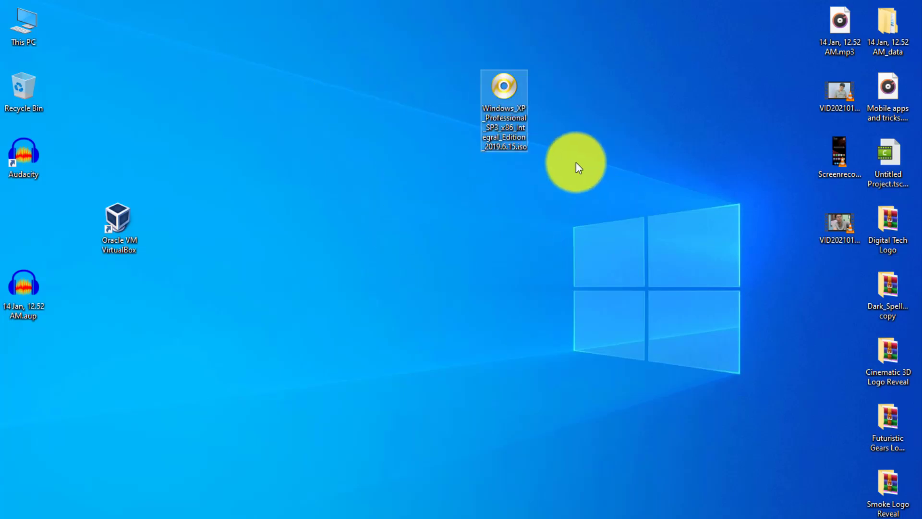